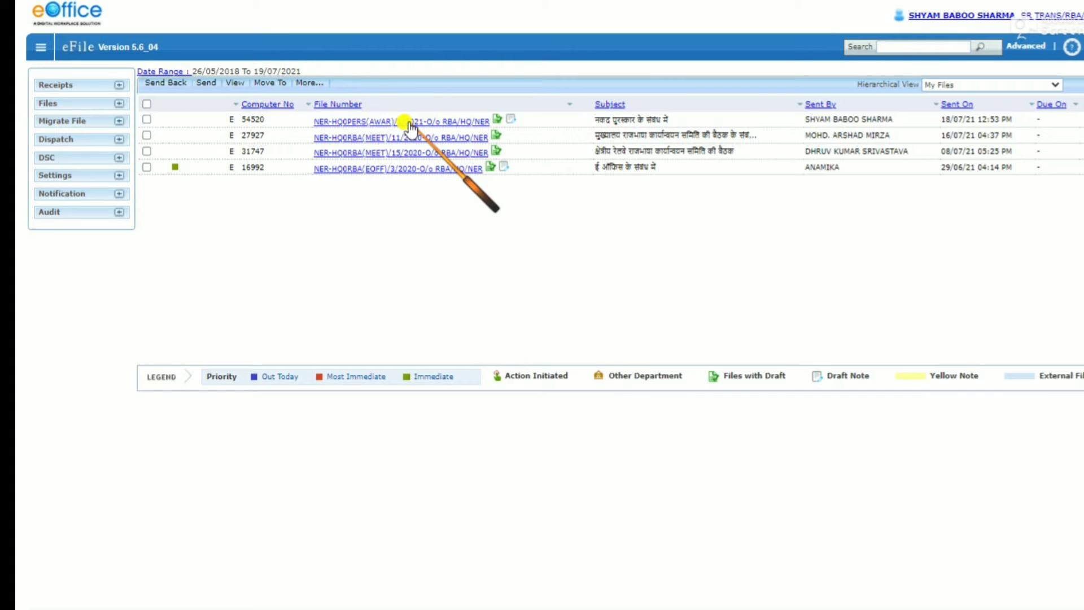
Open the file NER-HQ0PERS(AWAR)/1/2021 from the inbox and bring up the search for a file to attach to it
{"action": "left_click", "coordinate": [409, 125]}
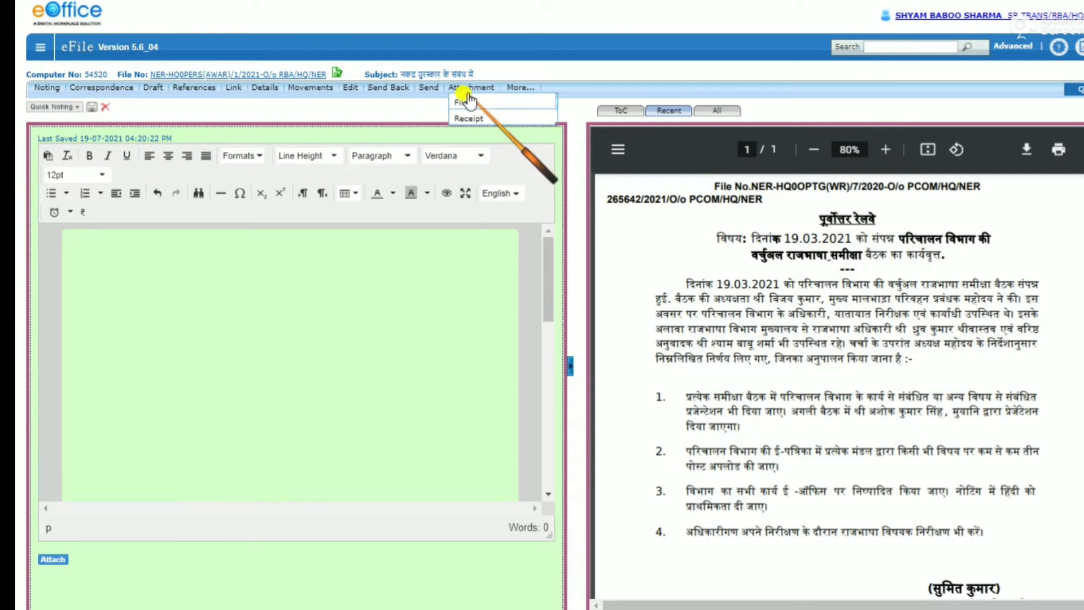
{"action": "mouse_move", "coordinate": [482, 90]}
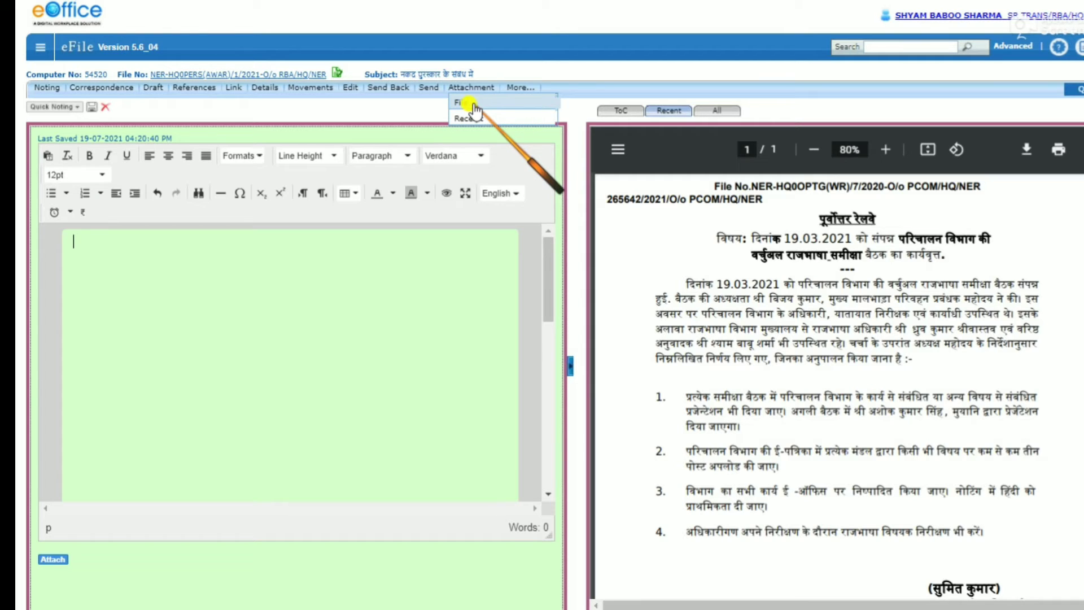
{"action": "left_click", "coordinate": [473, 104]}
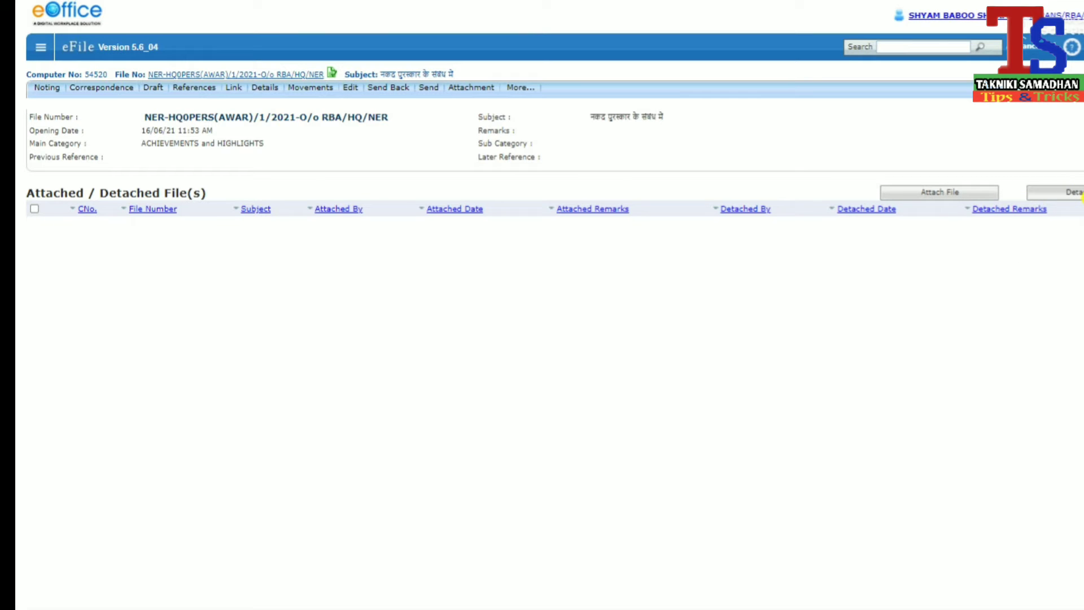
{"action": "left_click", "coordinate": [931, 195]}
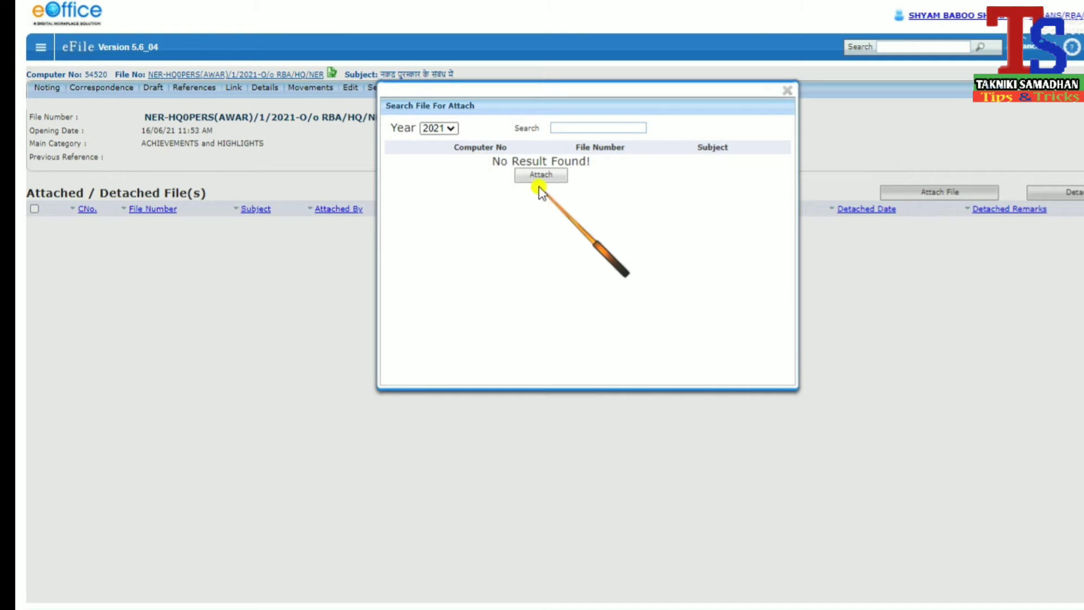
{"action": "left_click", "coordinate": [450, 131]}
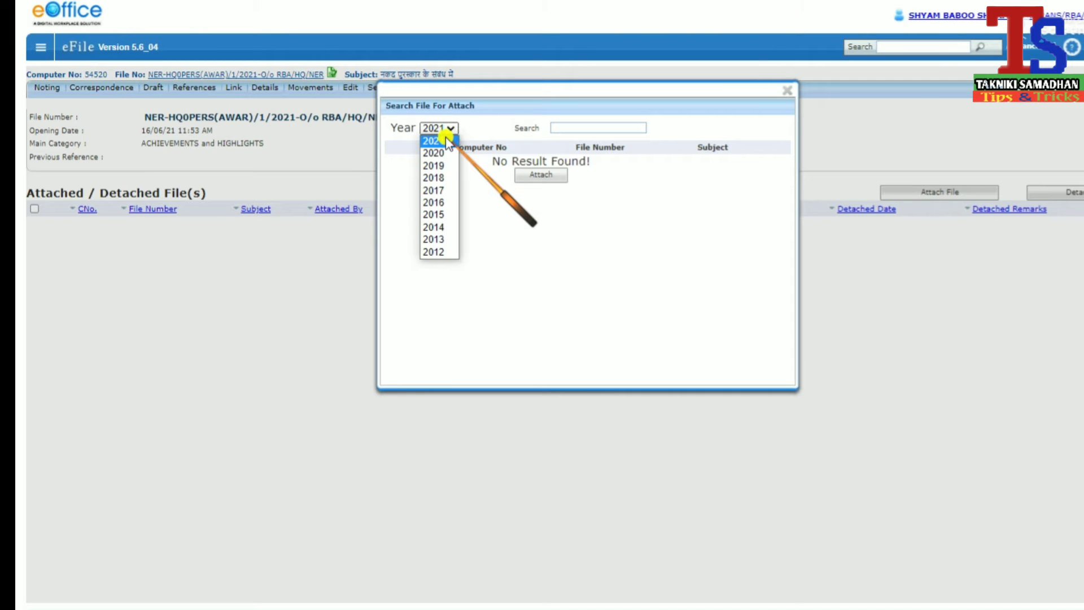
{"action": "left_click", "coordinate": [436, 154]}
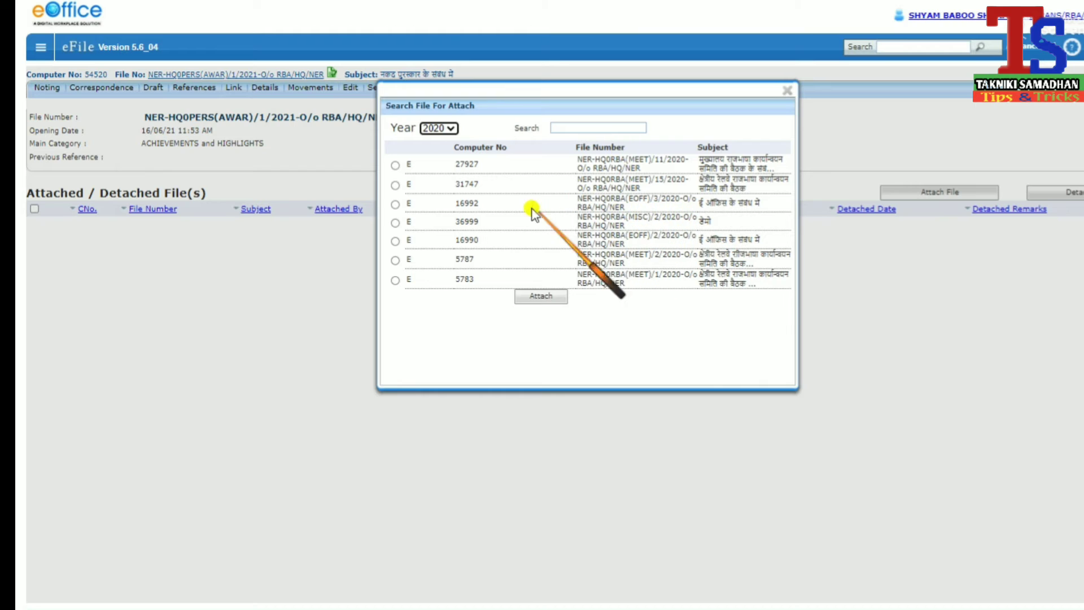
{"action": "left_click", "coordinate": [396, 204]}
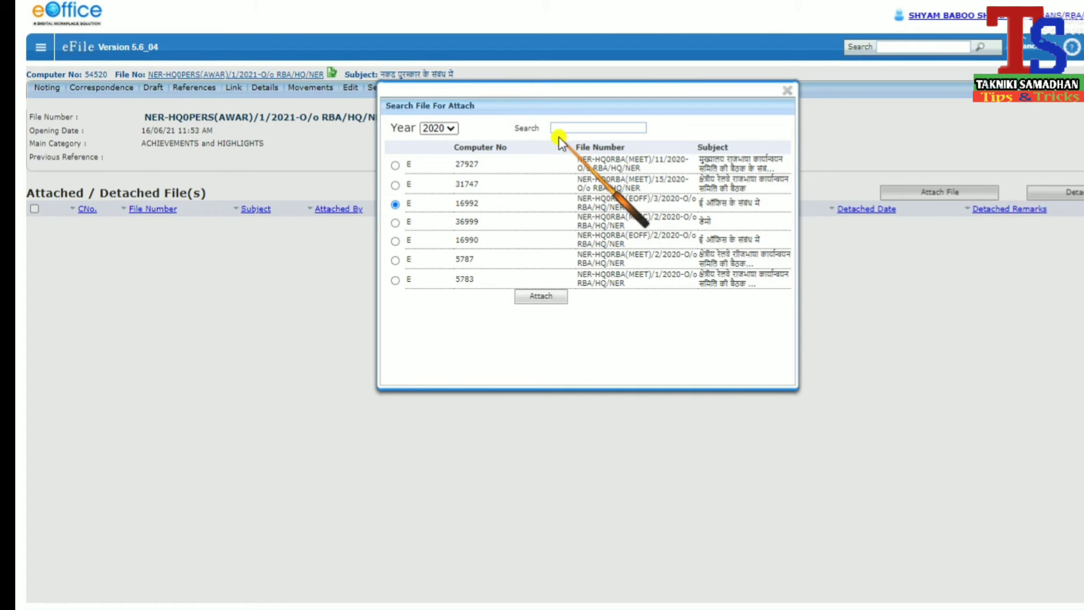
{"action": "left_click", "coordinate": [450, 129]}
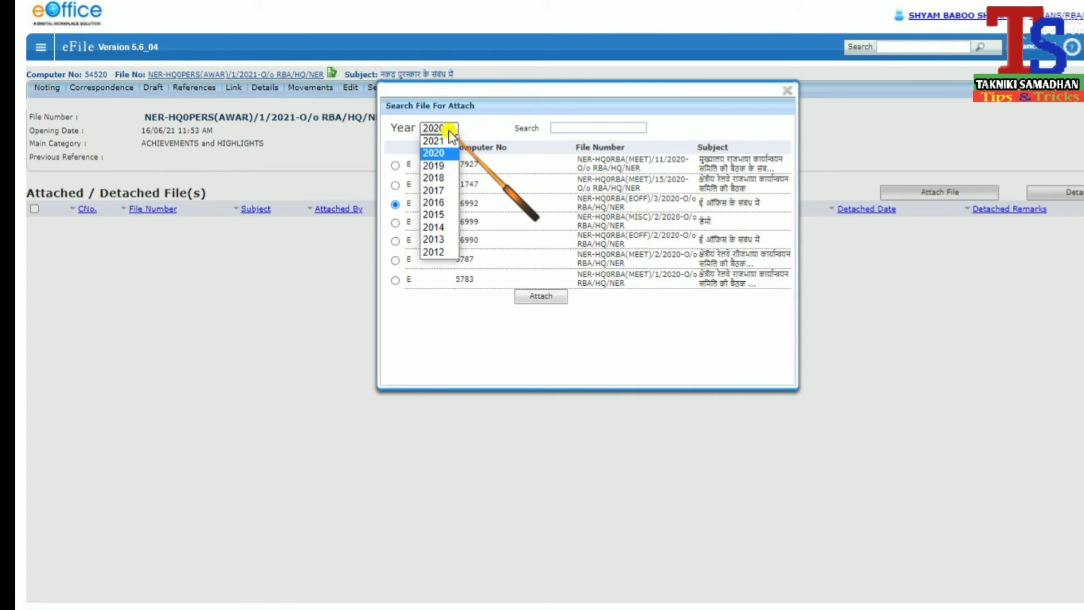
{"action": "left_click", "coordinate": [441, 140]}
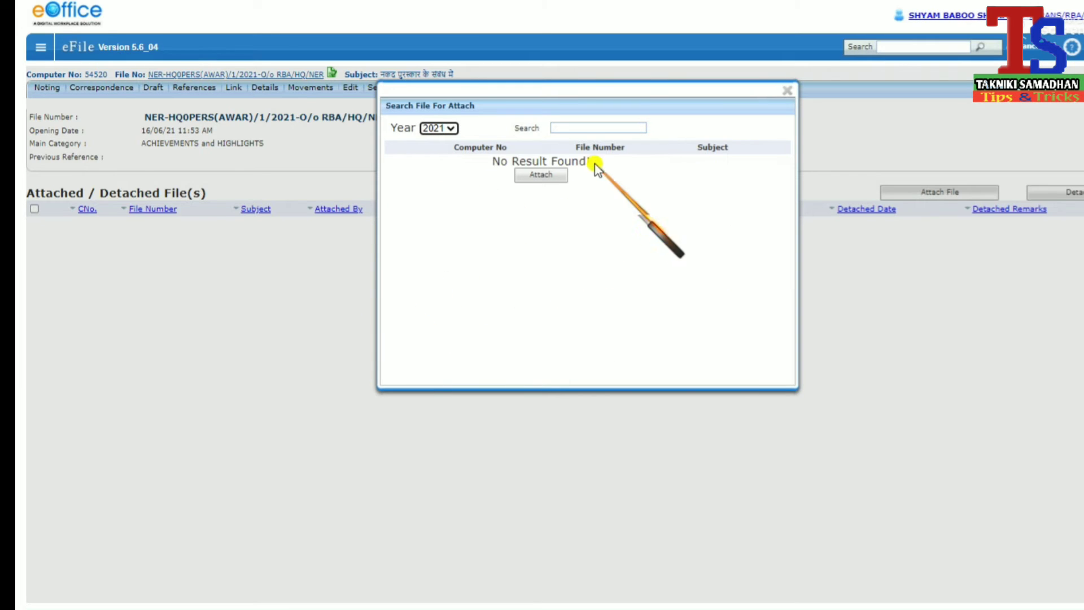
{"action": "left_click", "coordinate": [556, 127]}
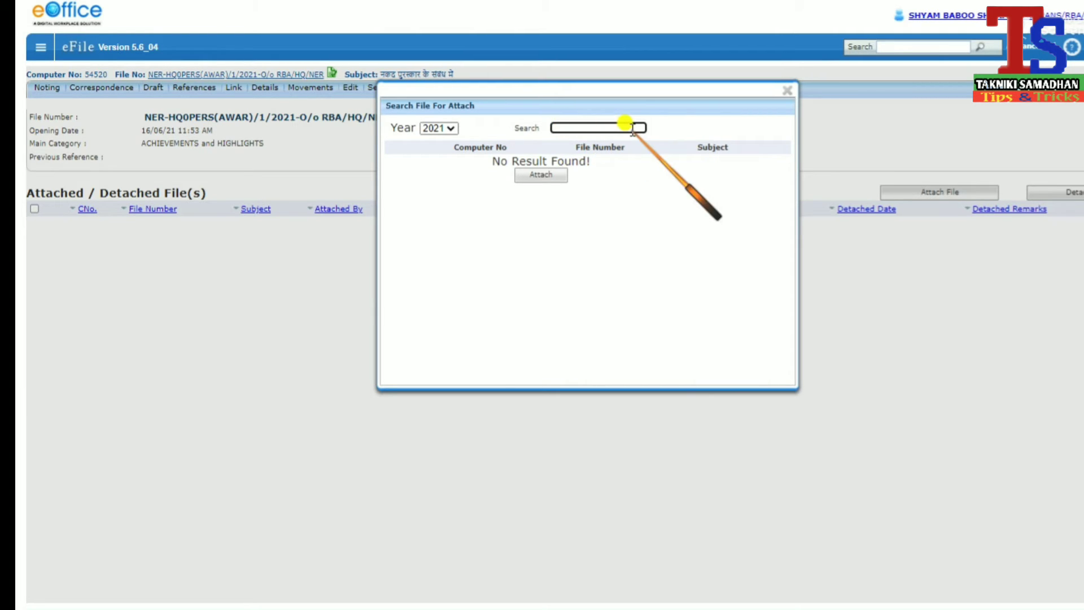
Attach the 2020 file with computer number 16992 to the open file, with the remark "डेमो के लिए"
{"action": "left_click", "coordinate": [449, 128]}
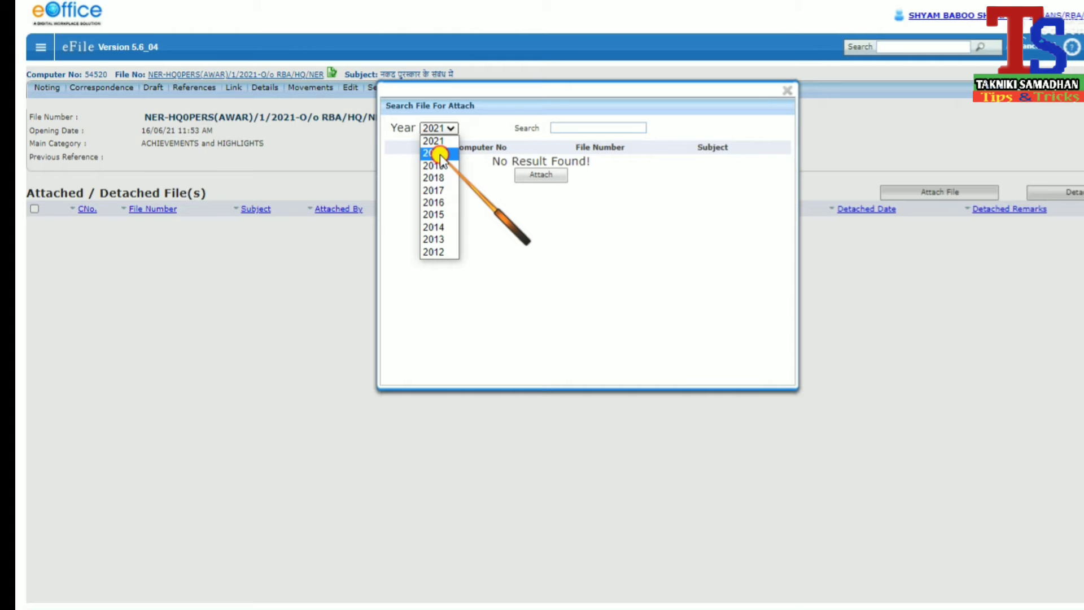
{"action": "left_click", "coordinate": [440, 156]}
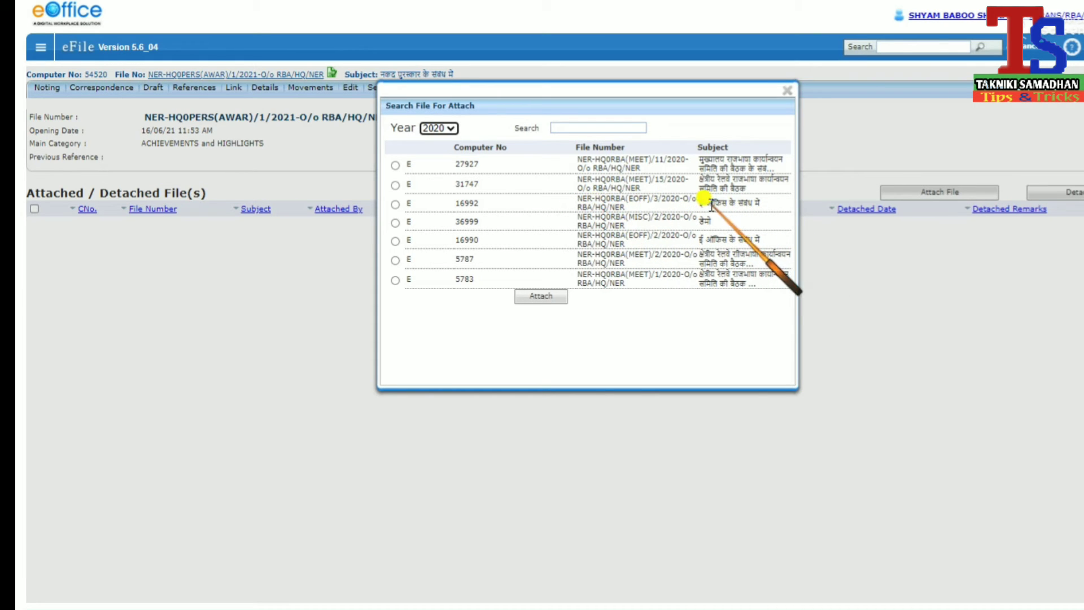
{"action": "left_click", "coordinate": [391, 204]}
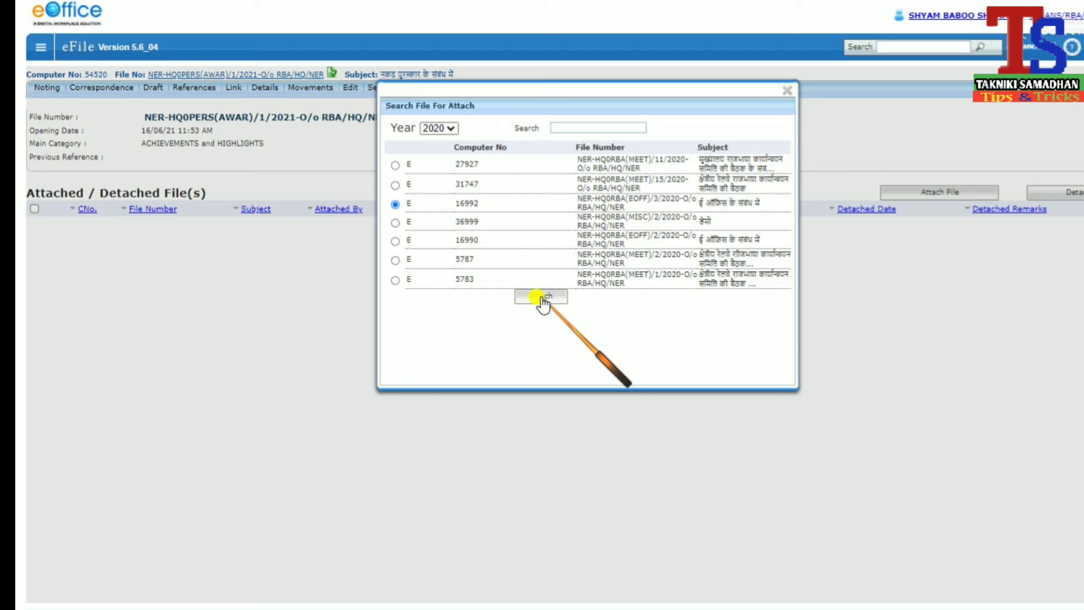
{"action": "left_click", "coordinate": [541, 298]}
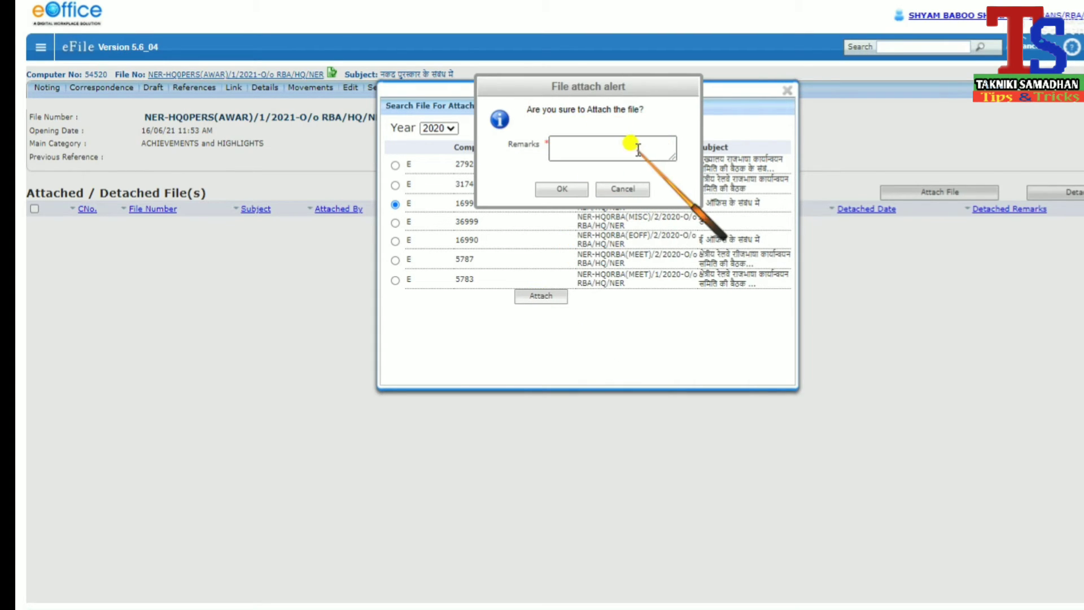
{"action": "left_click", "coordinate": [580, 150]}
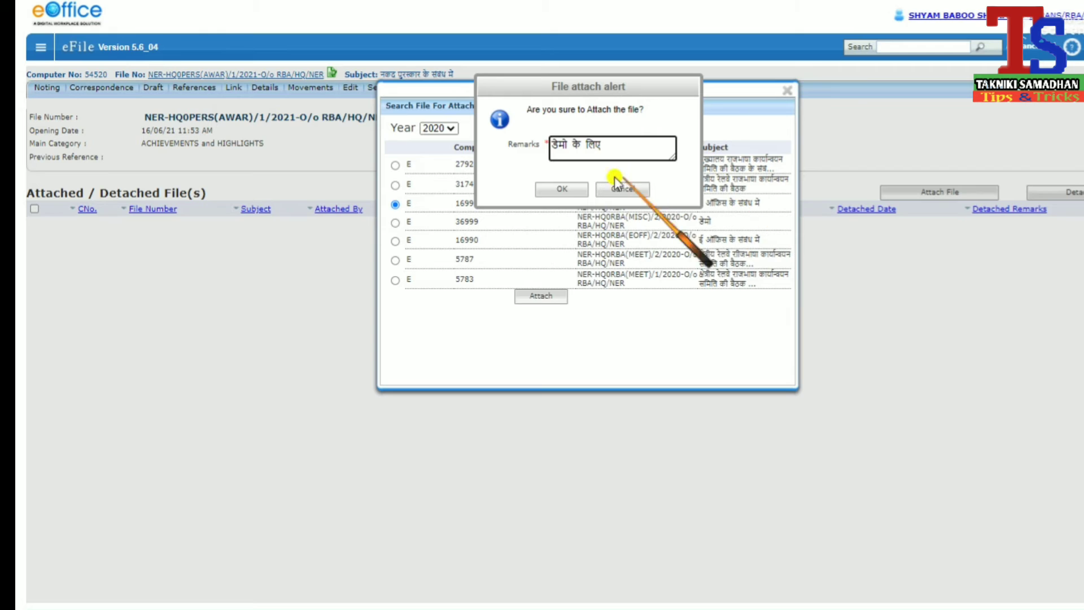
{"action": "left_click", "coordinate": [560, 189]}
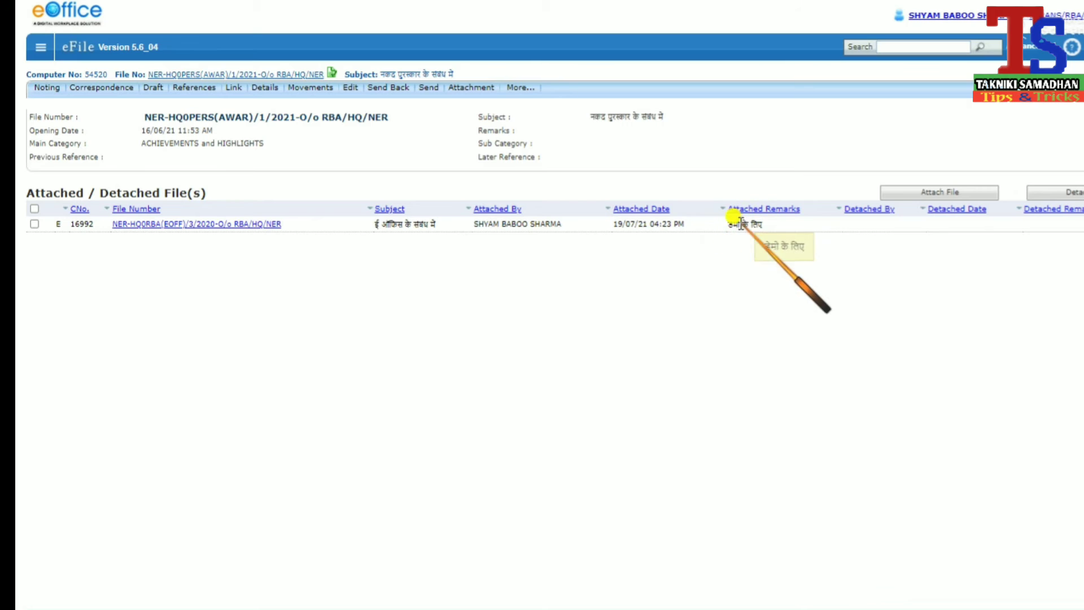
Return to the file inbox and reopen the noting page of the file NER-HQ0PERS(AWAR)/1/2021
{"action": "left_click", "coordinate": [38, 51]}
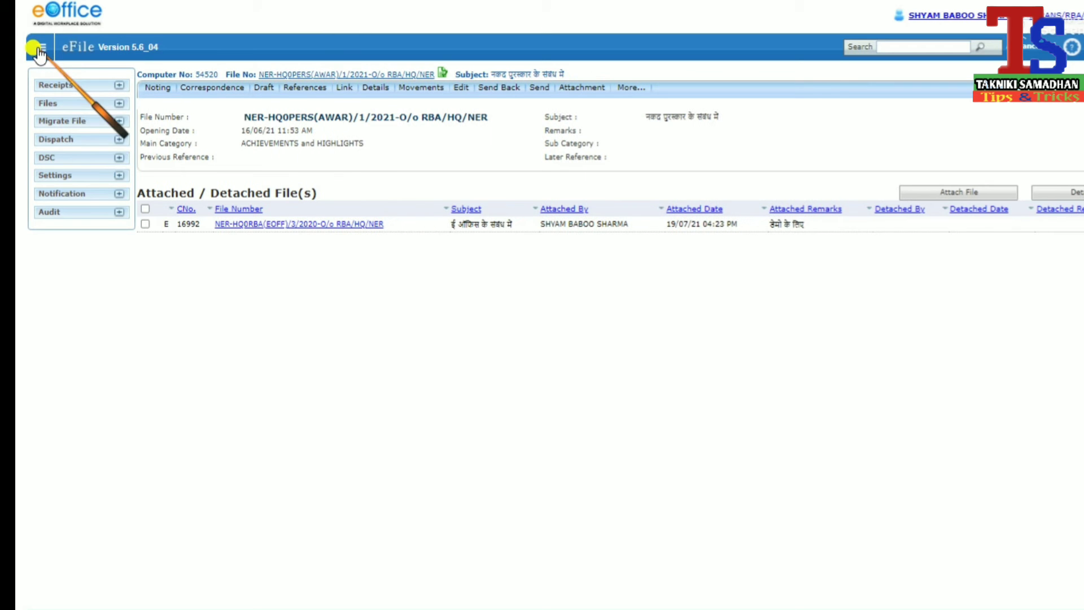
{"action": "left_click", "coordinate": [48, 106]}
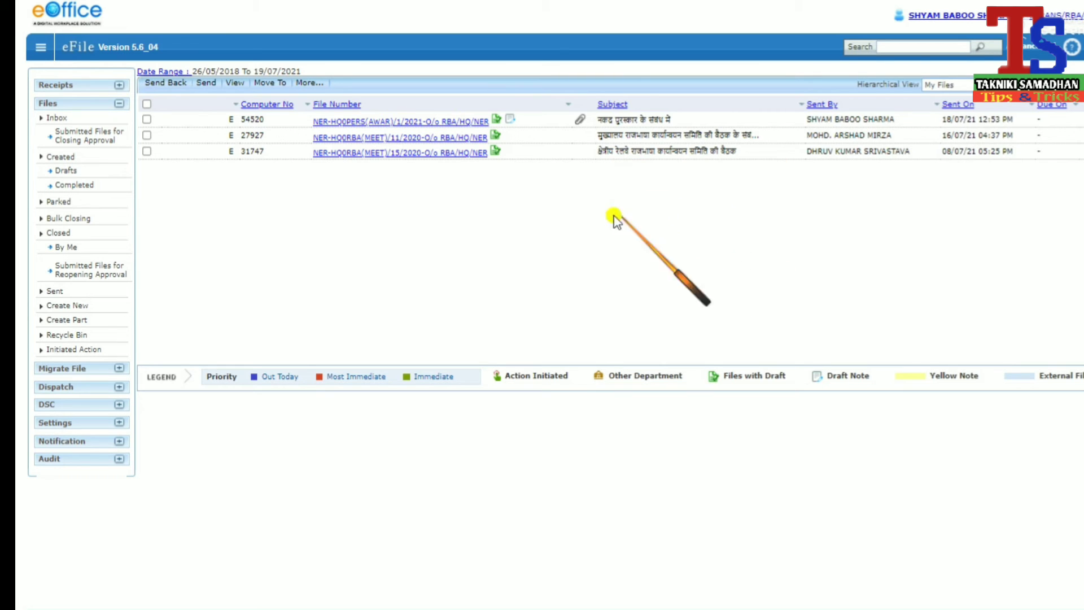
{"action": "left_click", "coordinate": [389, 122]}
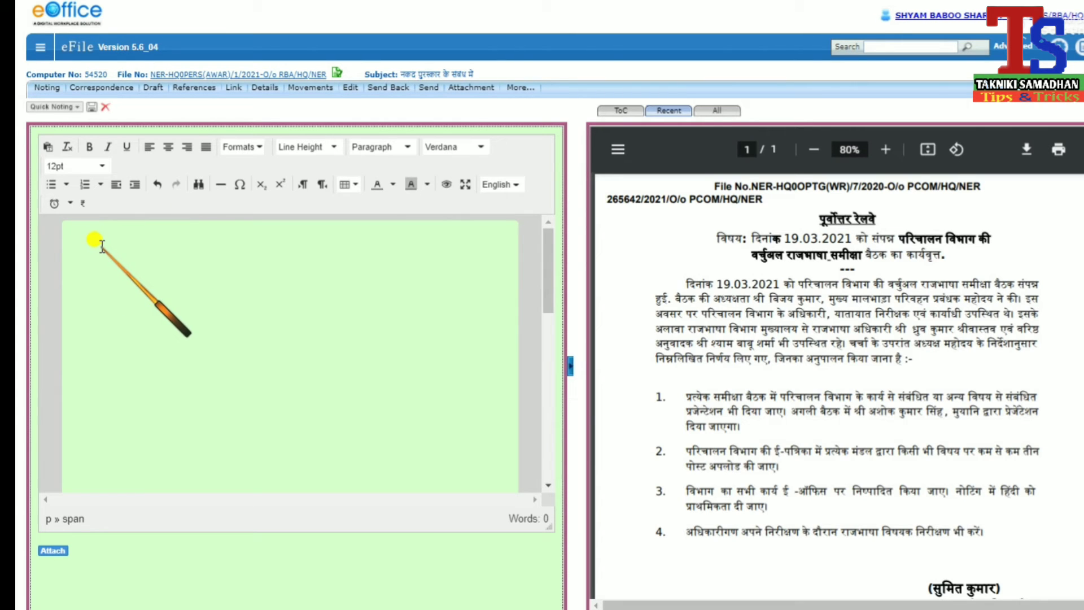
{"action": "left_click", "coordinate": [102, 246]}
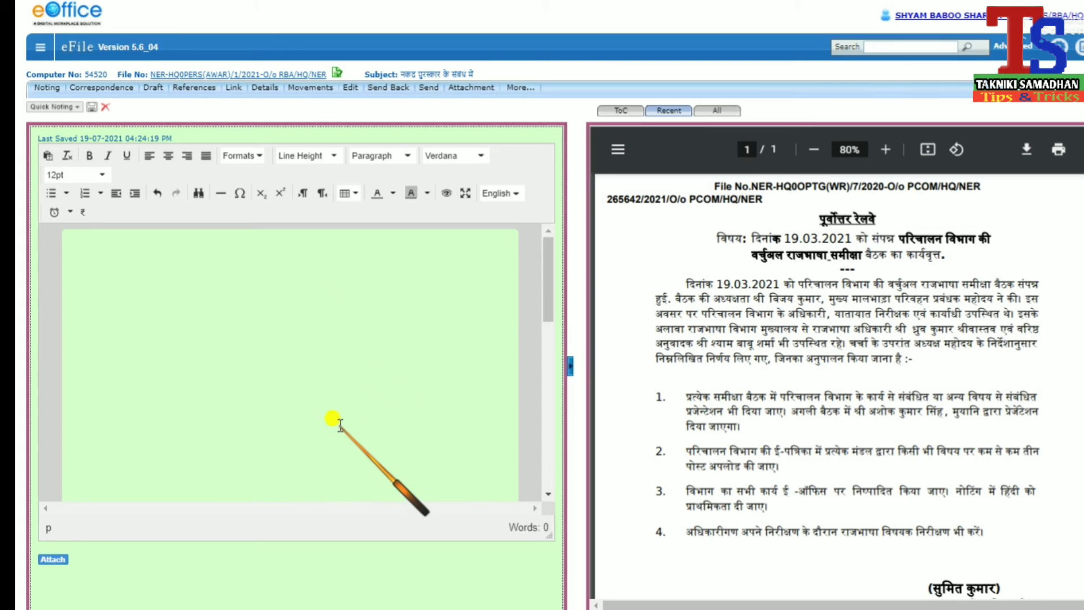
{"action": "left_click", "coordinate": [255, 303]}
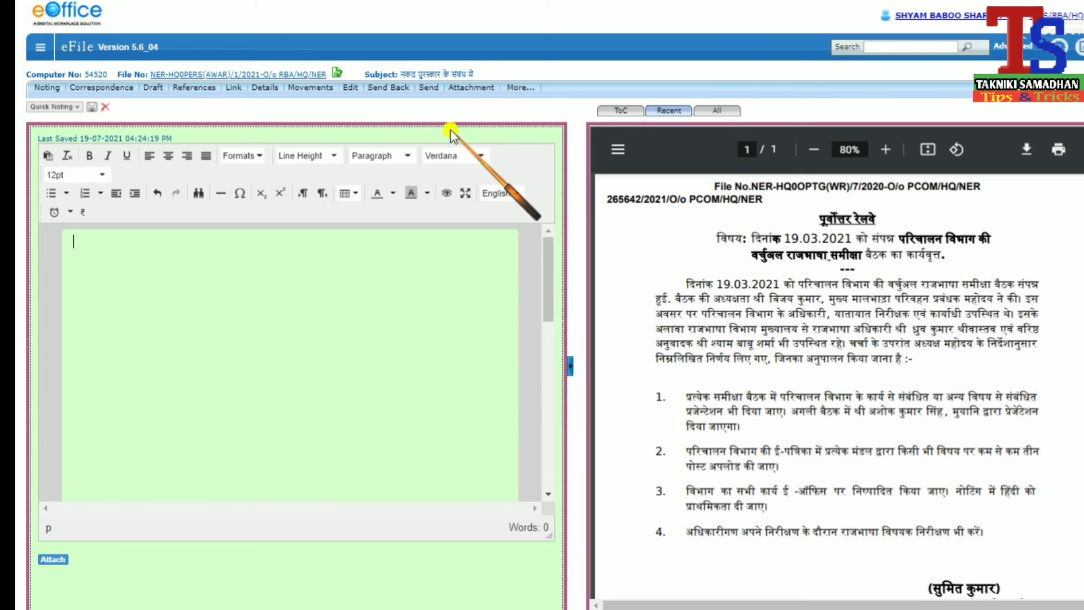
Open the attached and detached files list of the current file, reopening the file if the page stays blank
{"action": "left_click", "coordinate": [479, 88]}
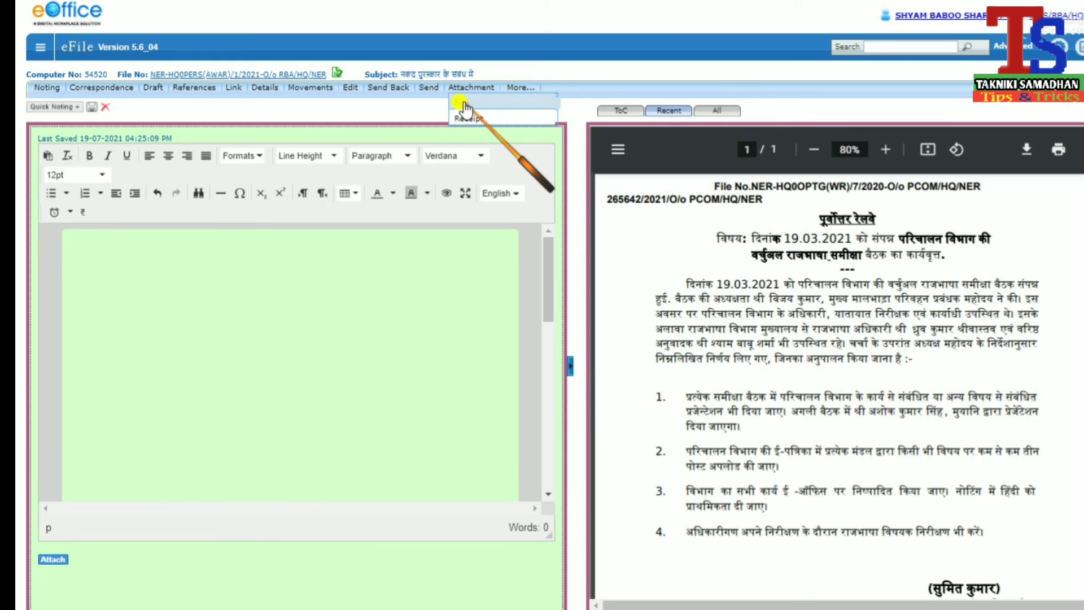
{"action": "left_click", "coordinate": [462, 104]}
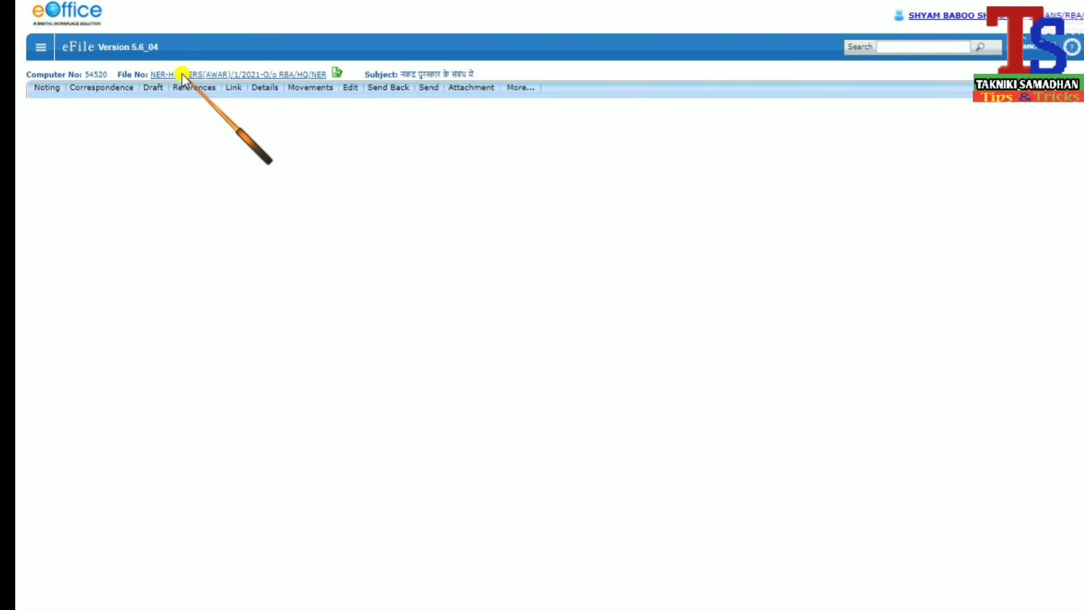
{"action": "left_click", "coordinate": [181, 74]}
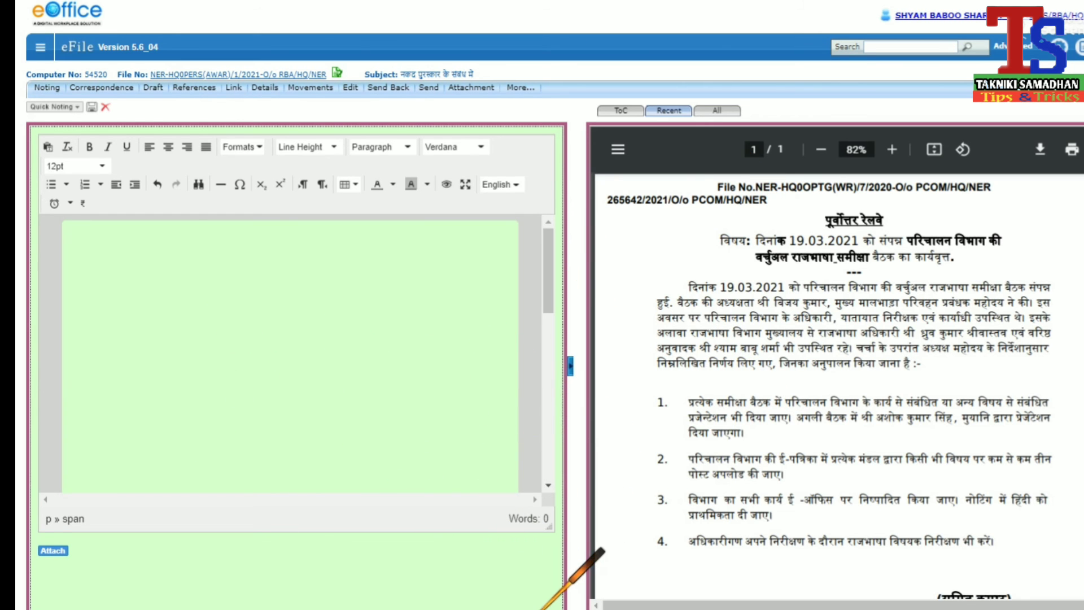
{"action": "left_click", "coordinate": [462, 89]}
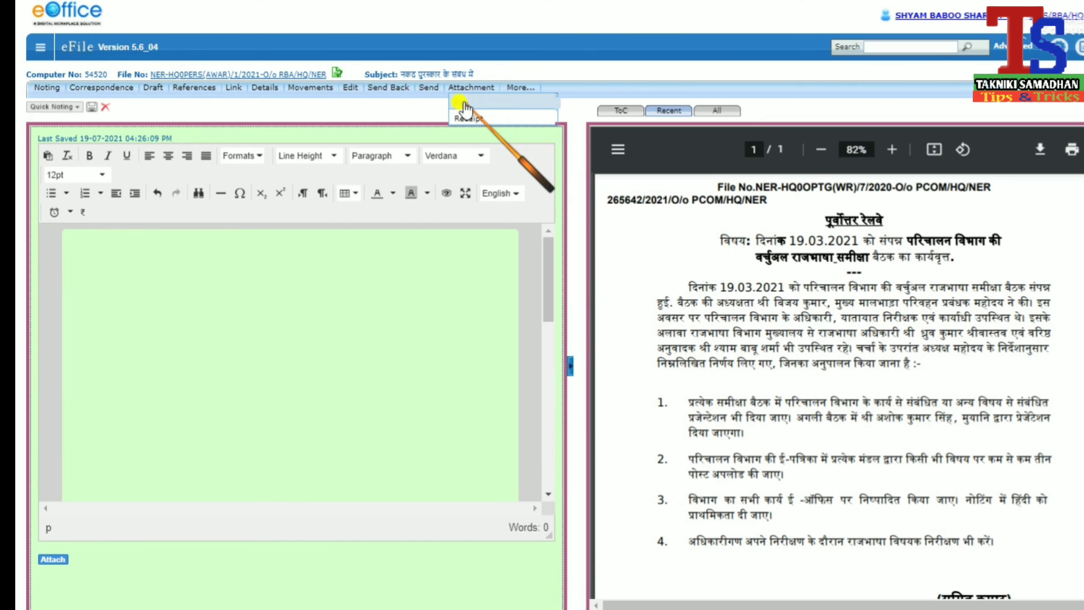
{"action": "left_click", "coordinate": [463, 106]}
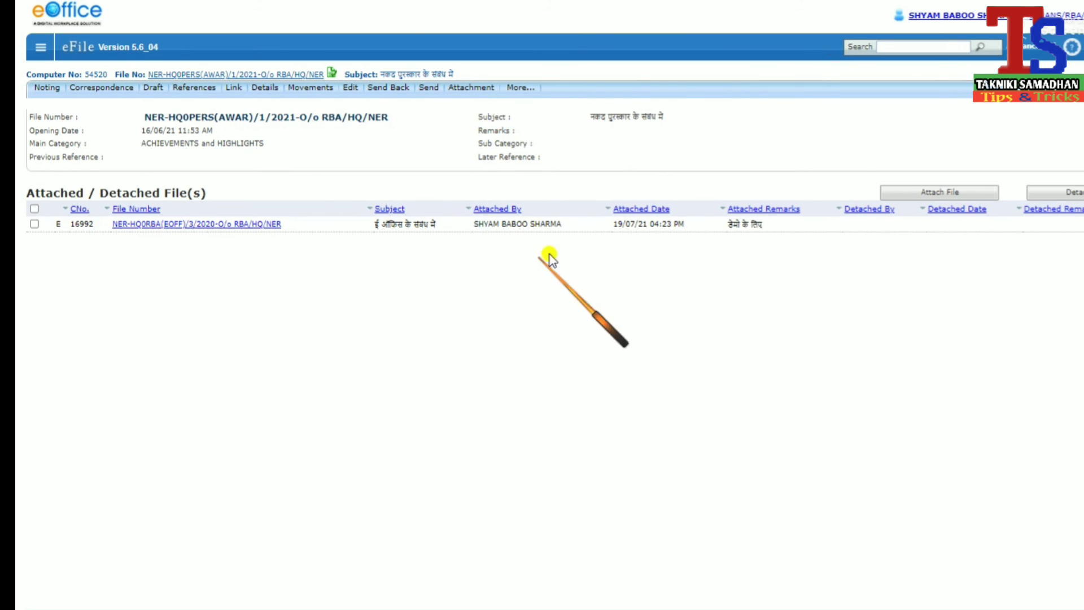
Detach the attached file with computer number 16992, giving the remark "डेमो के लिए"
{"action": "left_click", "coordinate": [34, 224]}
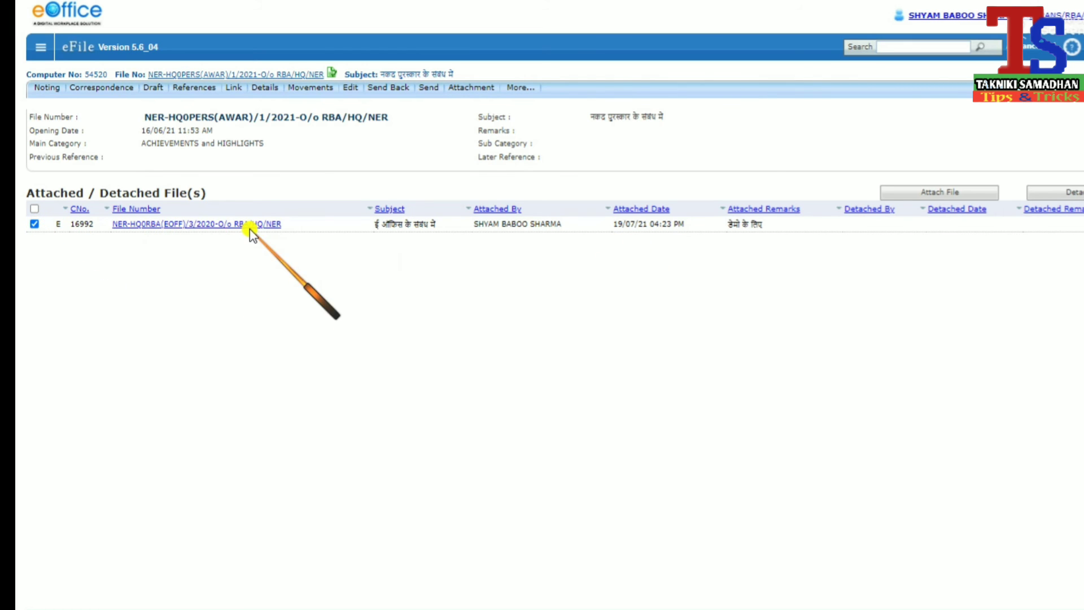
{"action": "left_click", "coordinate": [1076, 192]}
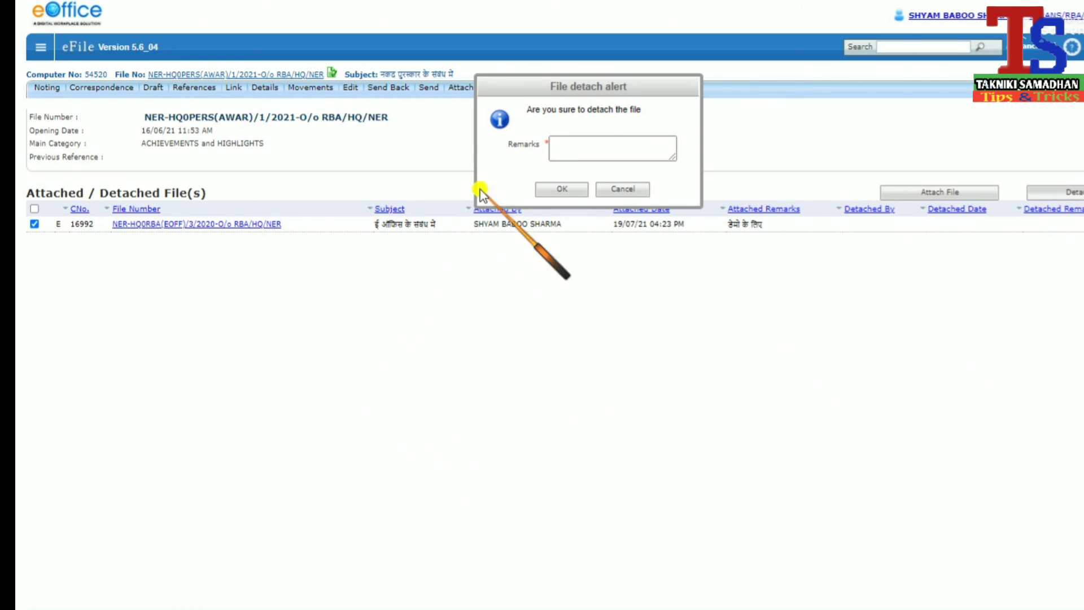
{"action": "left_click", "coordinate": [576, 148]}
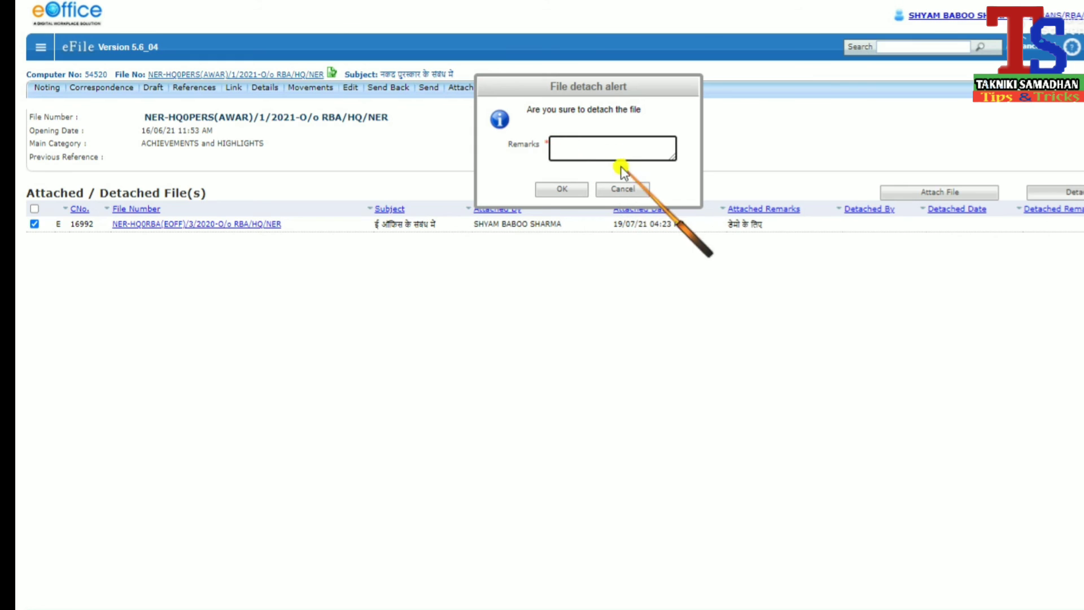
{"action": "type", "text": "डेमो"}
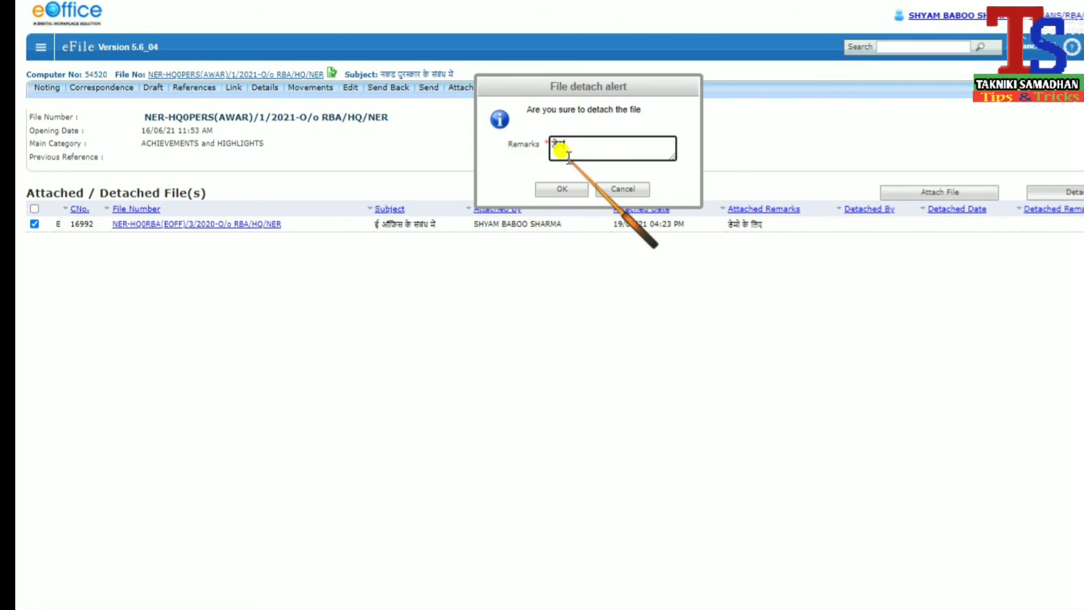
{"action": "type", "text": " के"}
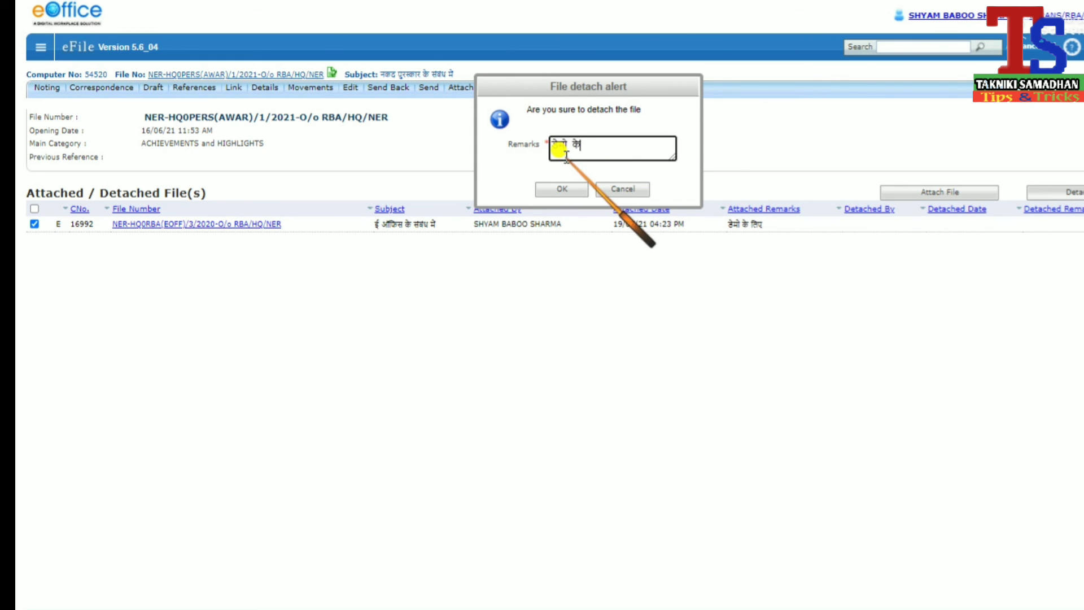
{"action": "type", "text": " लिए"}
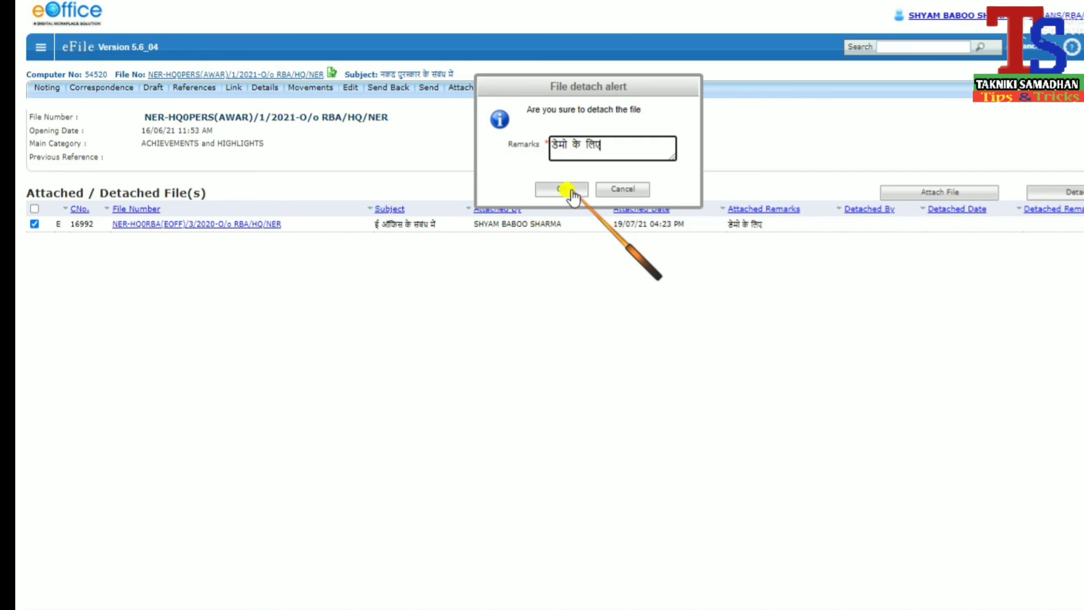
{"action": "left_click", "coordinate": [561, 190]}
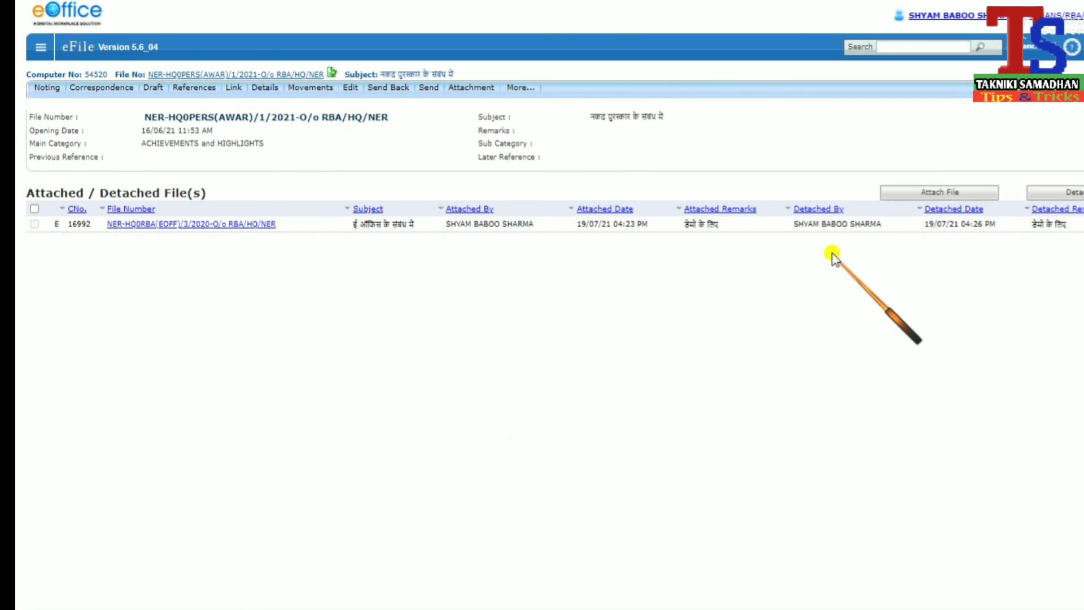
Return to the file inbox from the attached and detached files list
{"action": "left_click", "coordinate": [39, 52]}
{"action": "left_click", "coordinate": [50, 104]}
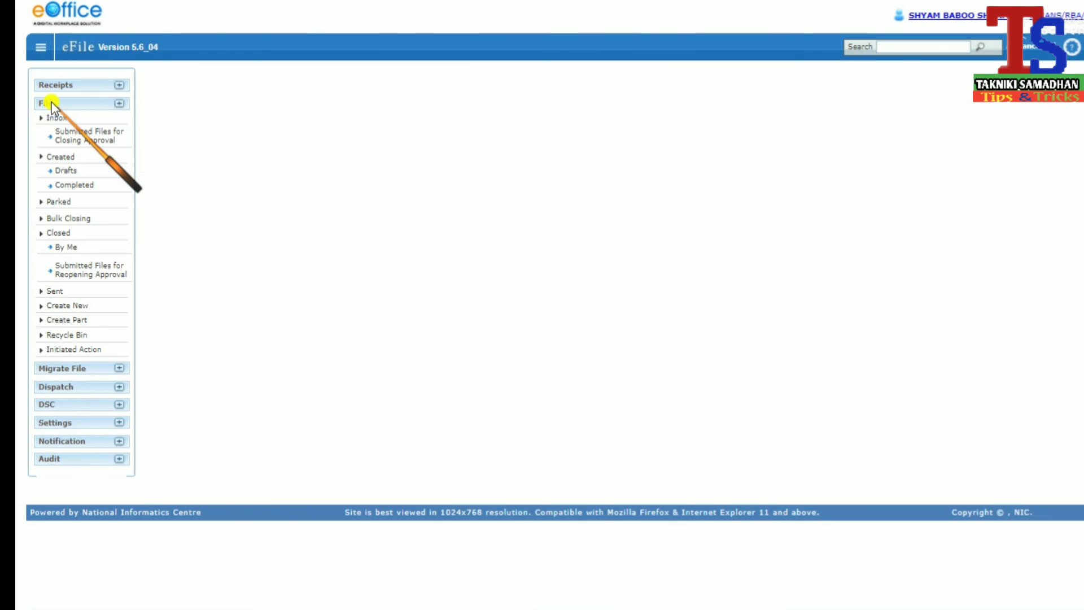